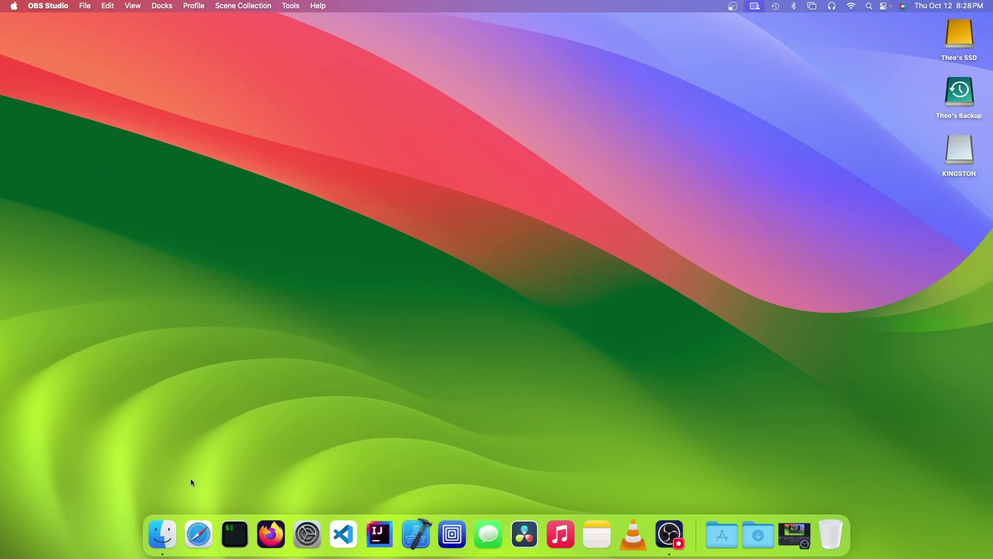
- Launch Disk Utility through Spotlight and select the KINGSTON USB drive
key(super+space)
text(disk)
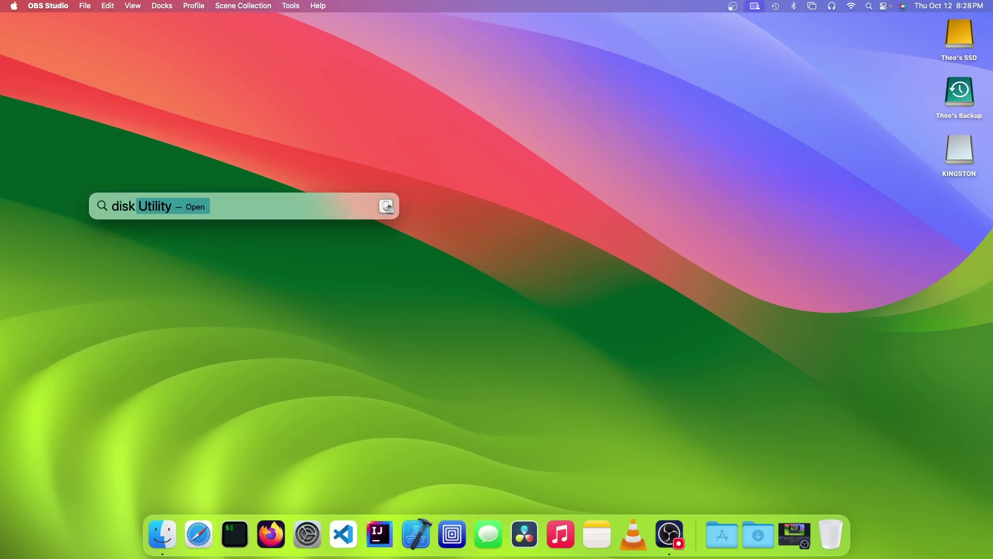
key(Return)
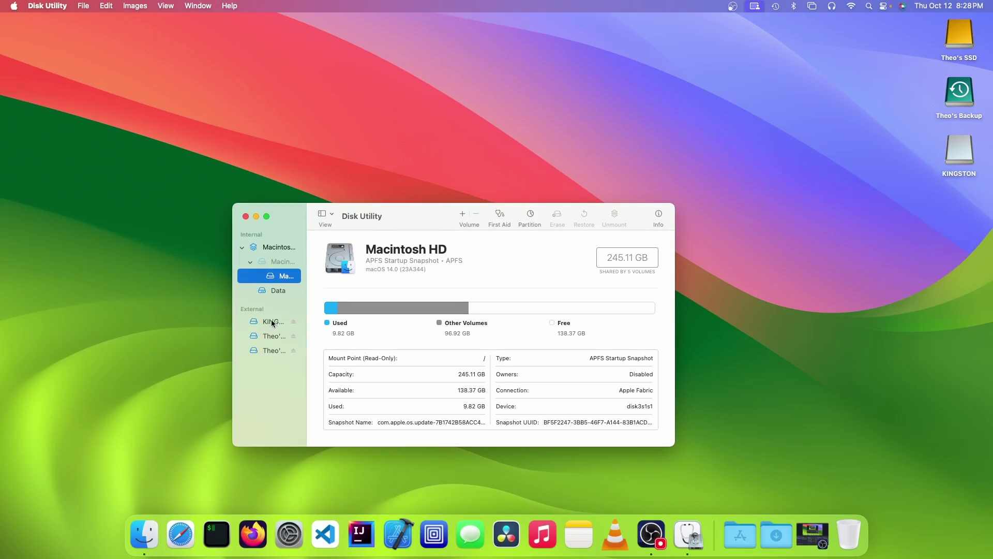
click(273, 321)
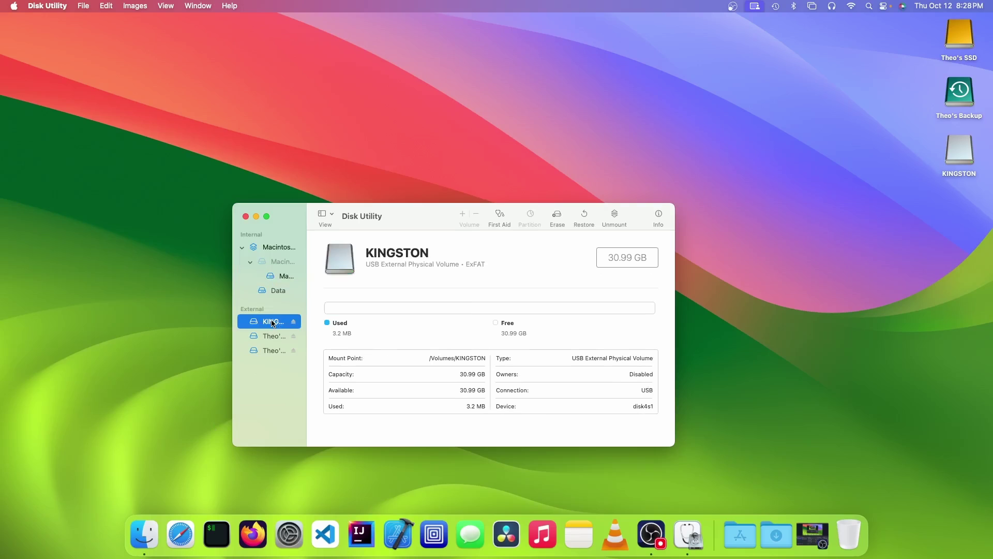
- Erase the KINGSTON drive as ExFAT with the new name Windows
click(557, 216)
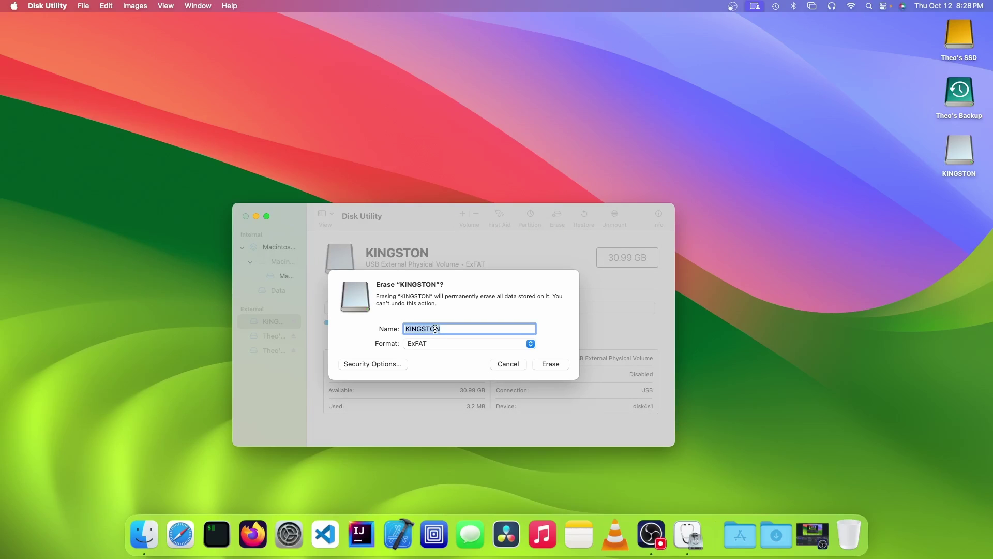
text(Windows)
key(Return)
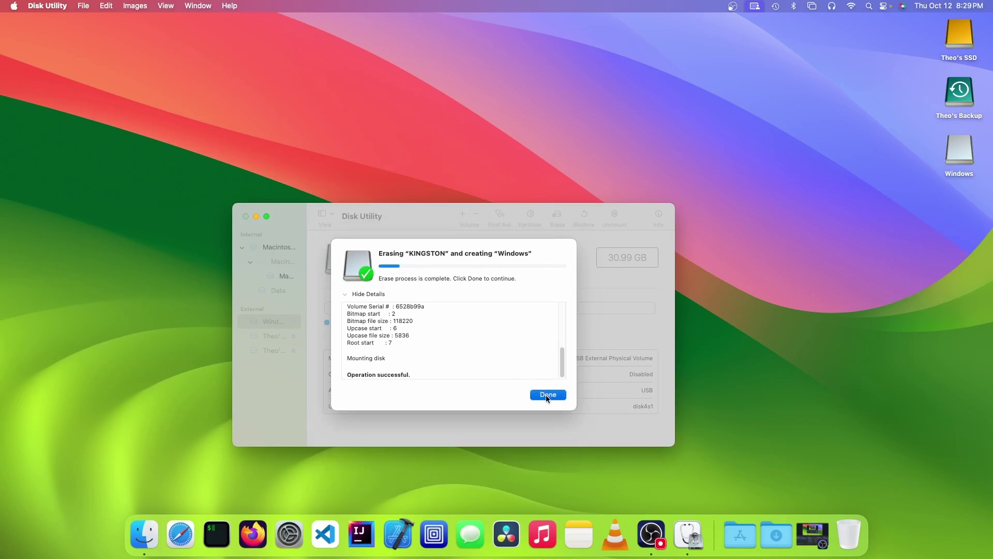
click(546, 394)
- Quit Disk Utility, then launch UTM and start the Windows virtual machine
click(246, 217)
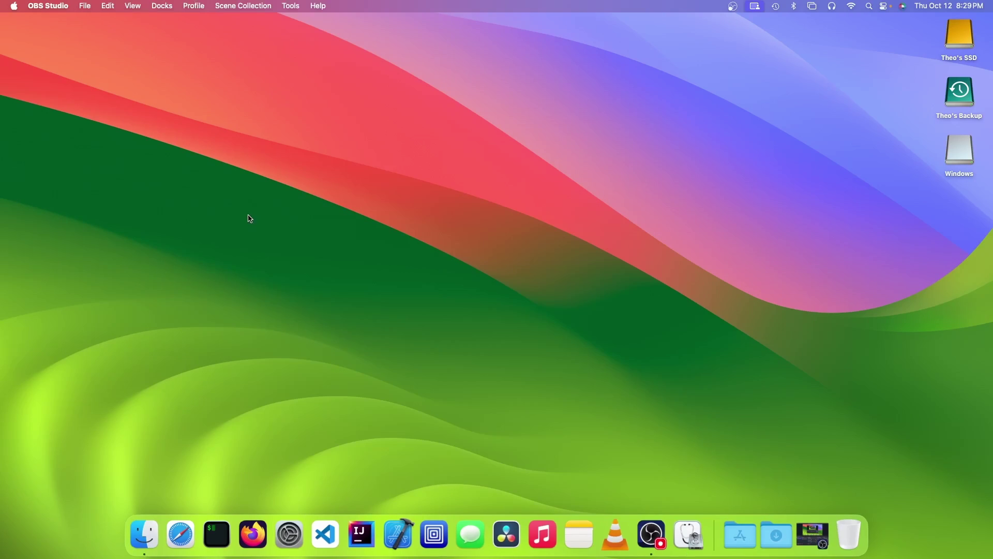
click(452, 534)
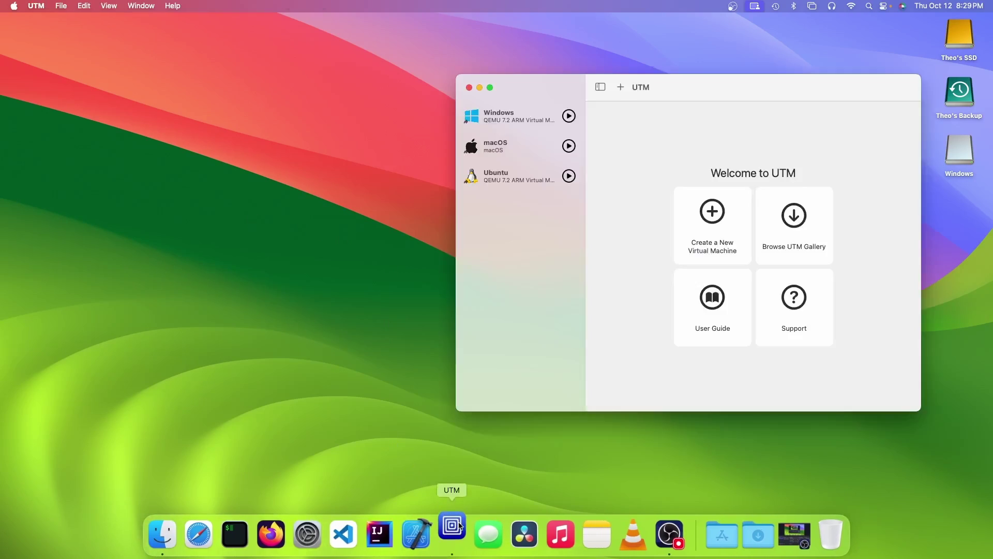
click(501, 117)
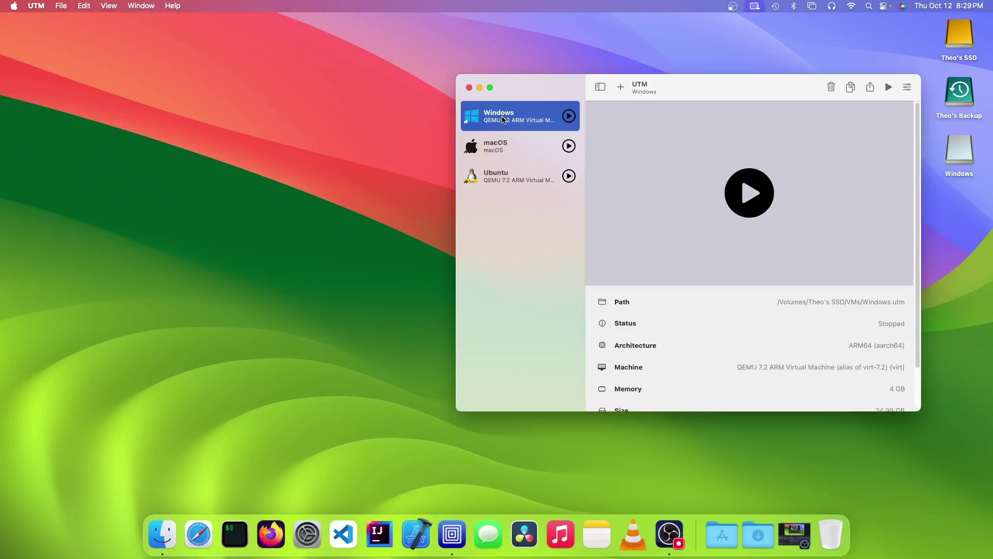
click(759, 184)
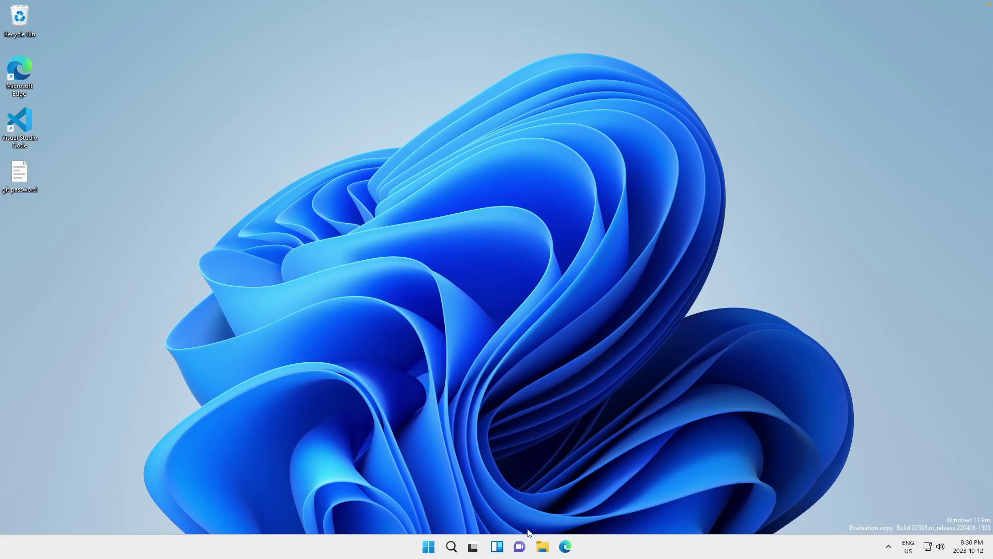
- Search for rufus in Edge and download rufus-4.2_arm64.exe from rufus.ie
double_click(26, 72)
text(rufus)
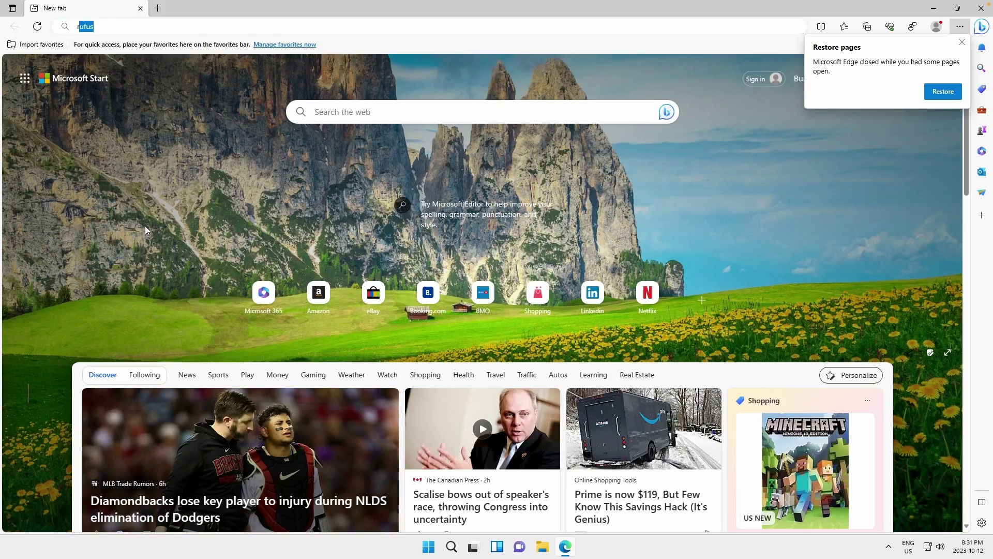
key(Return)
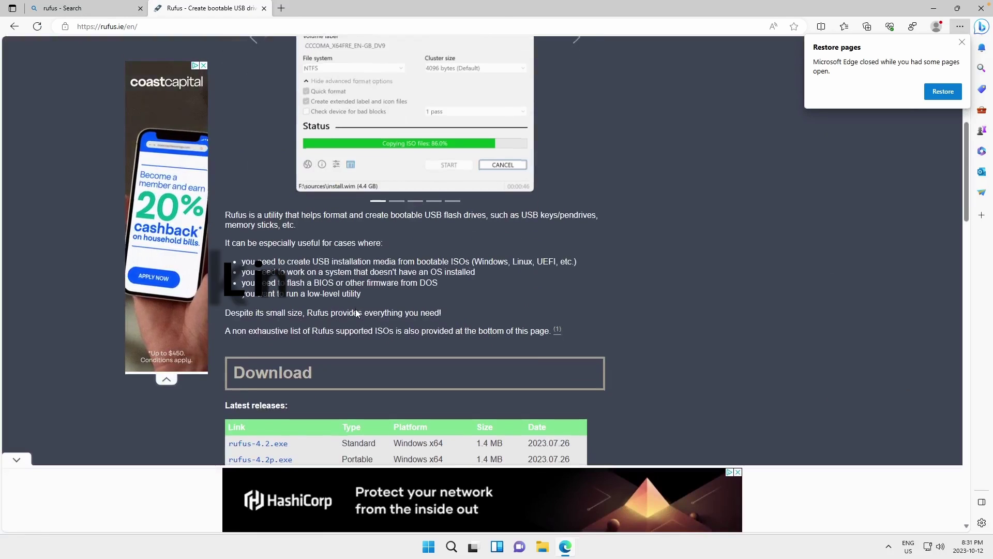
scroll(304, 212, down, 5)
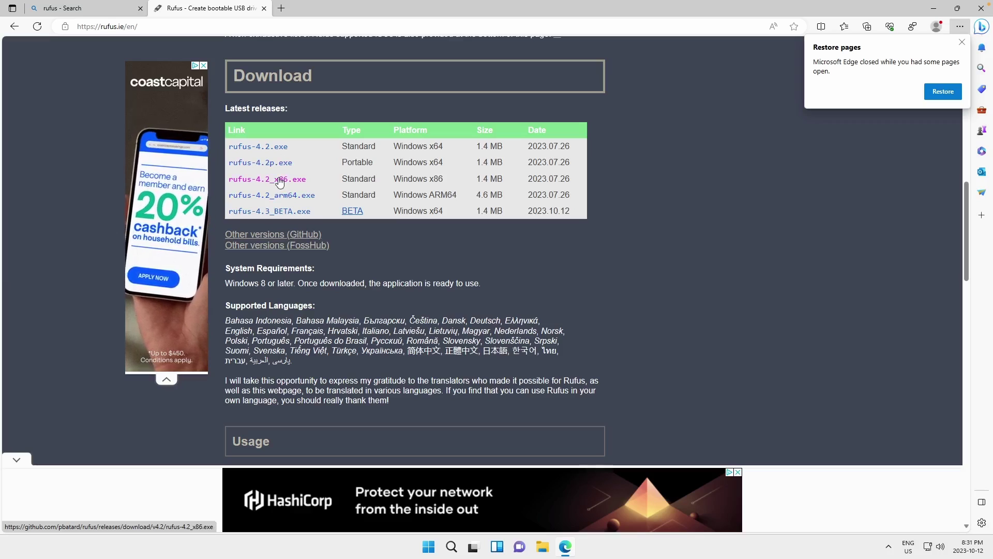
click(286, 198)
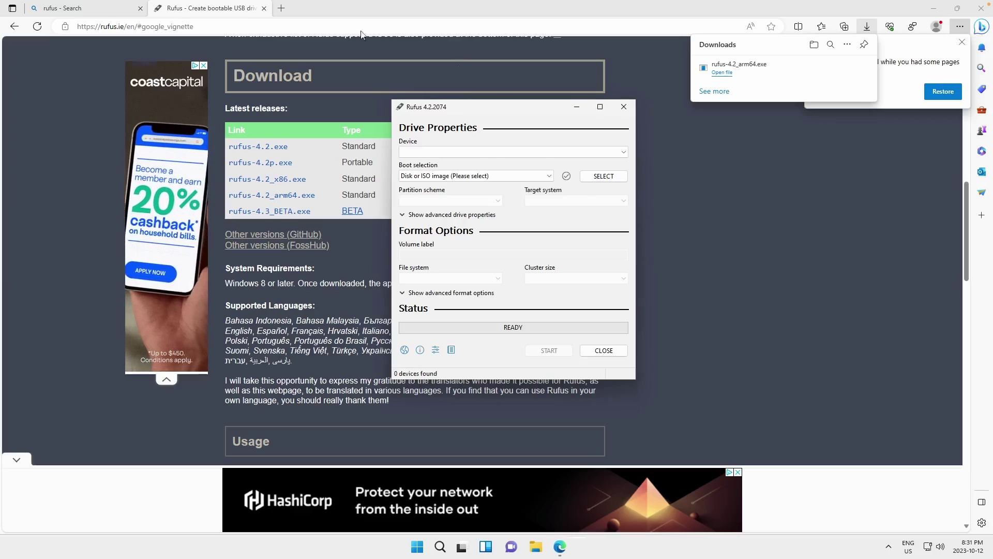
key(Escape)
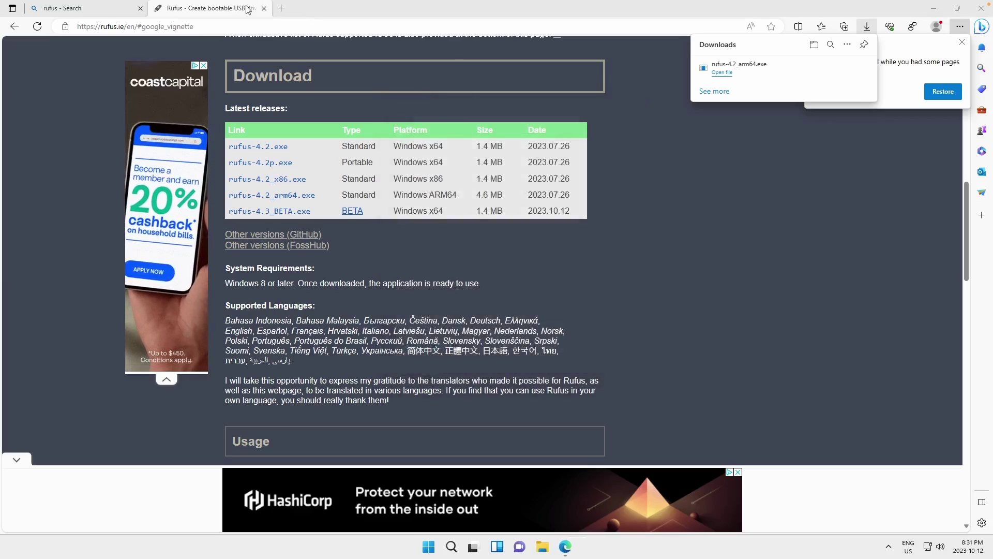
key(ctrl+t)
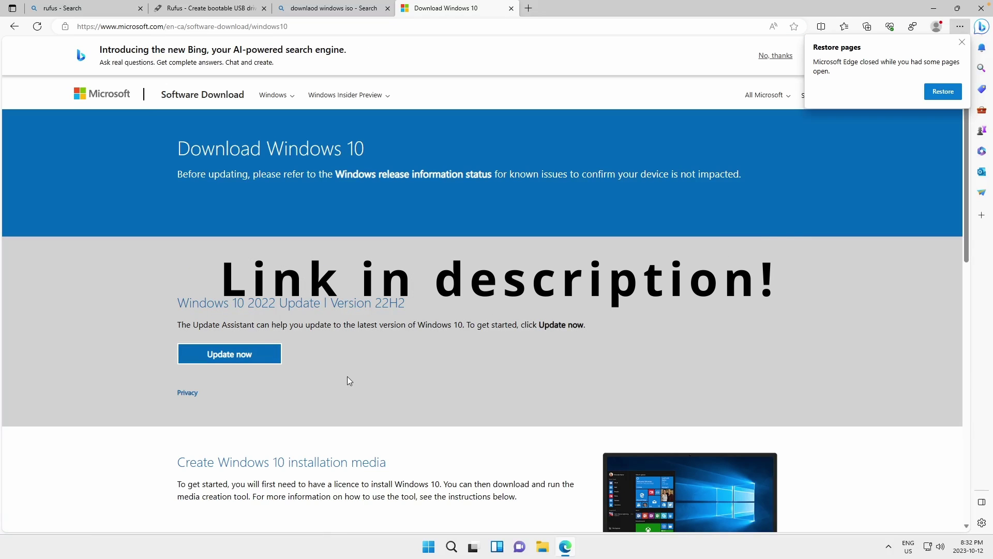
- Download and run MediaCreationTool22H2.exe, accepting the Windows 10 license terms
scroll(352, 383, down, 5)
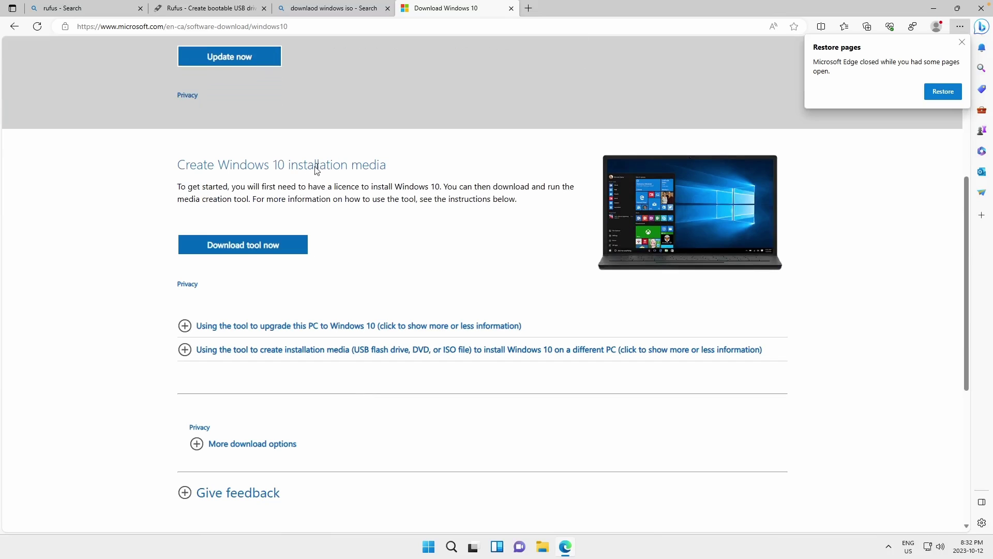
click(234, 246)
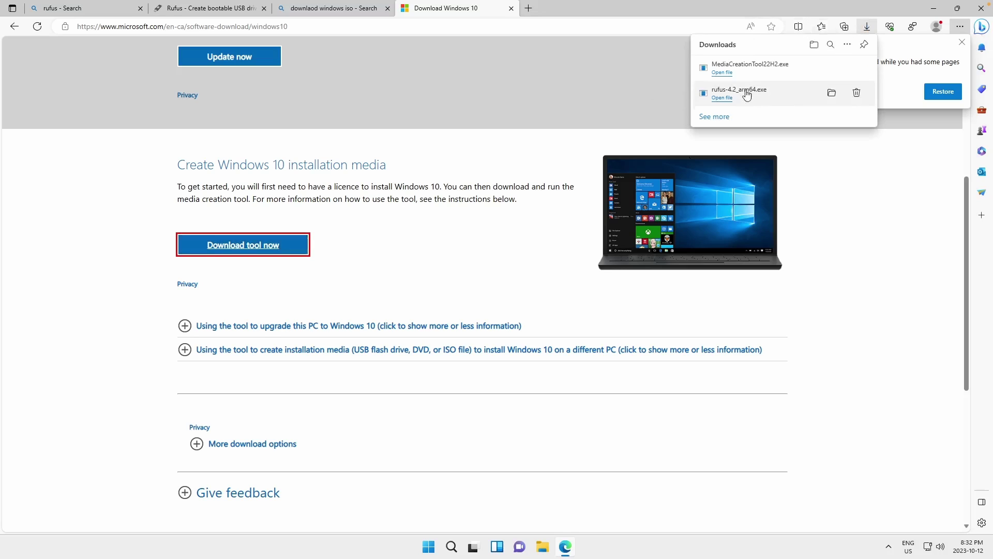
click(759, 76)
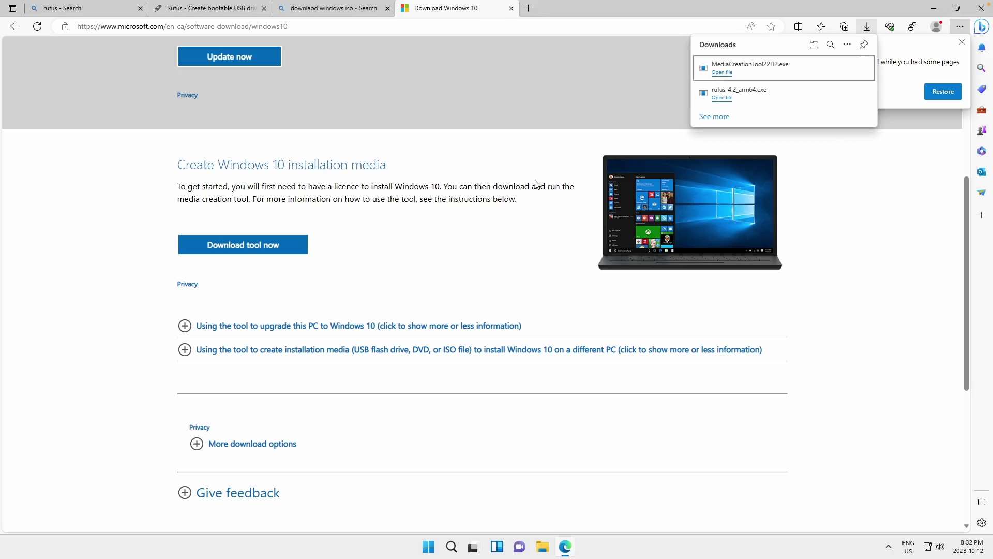
click(631, 388)
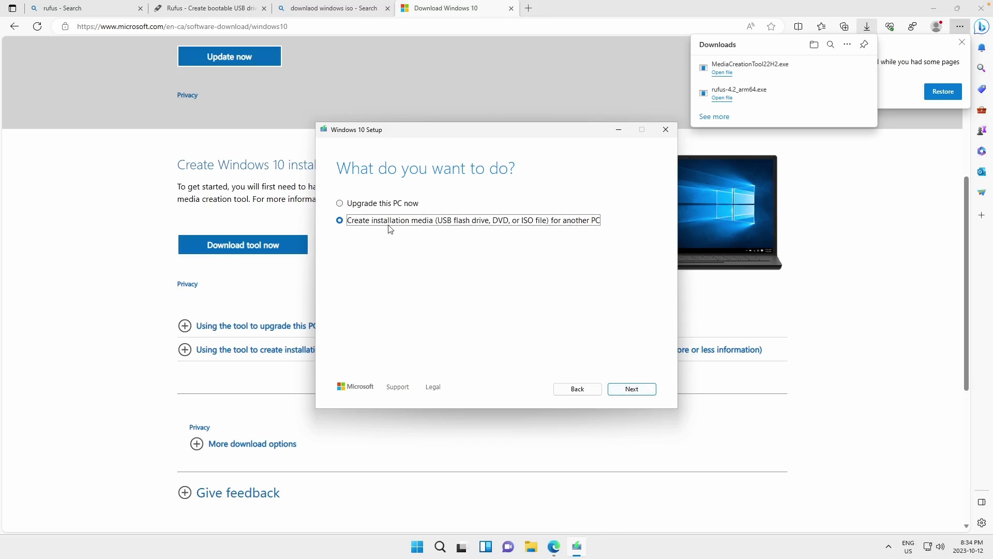
- Untick recommended options and keep English (United States), Windows 10 and 64-bit (x64)
click(631, 390)
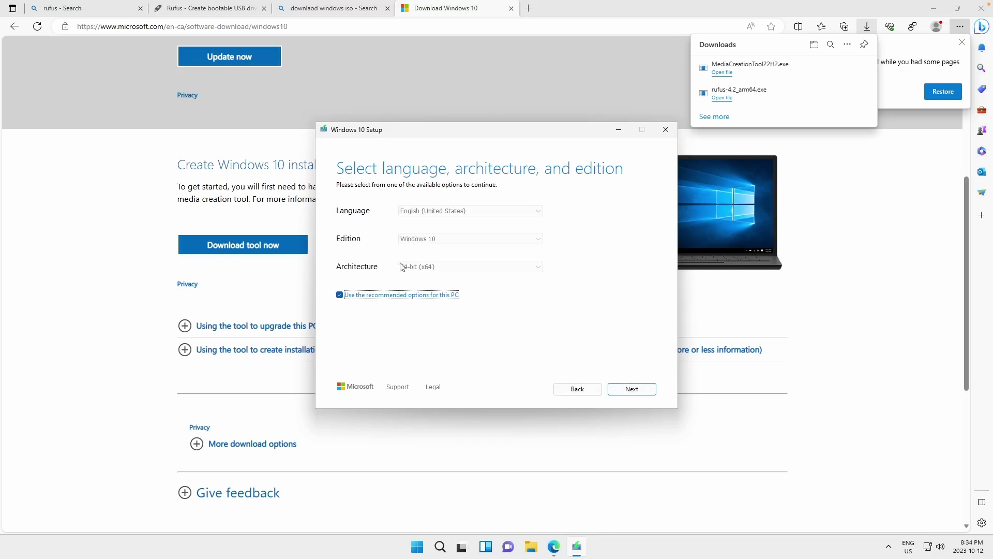
click(339, 295)
click(434, 211)
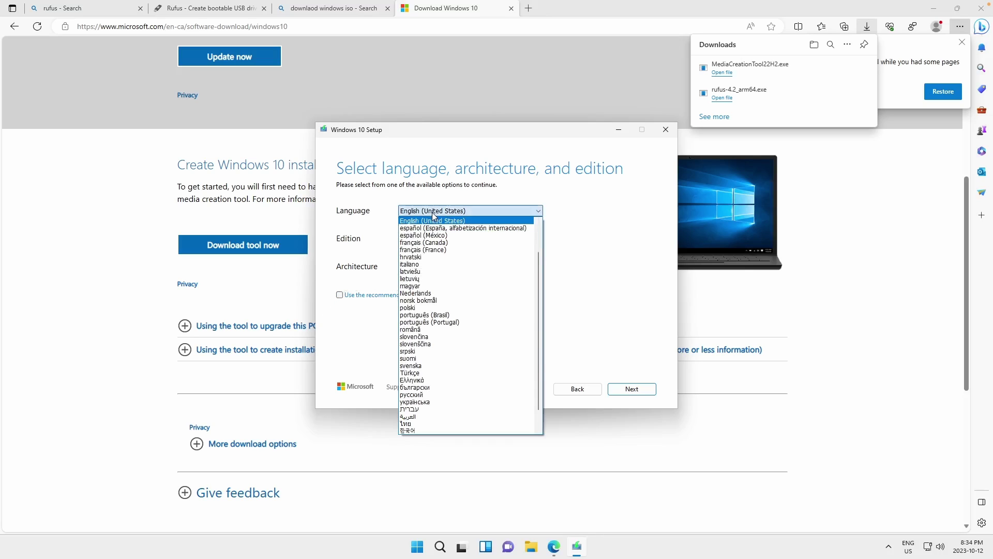
click(433, 219)
click(423, 239)
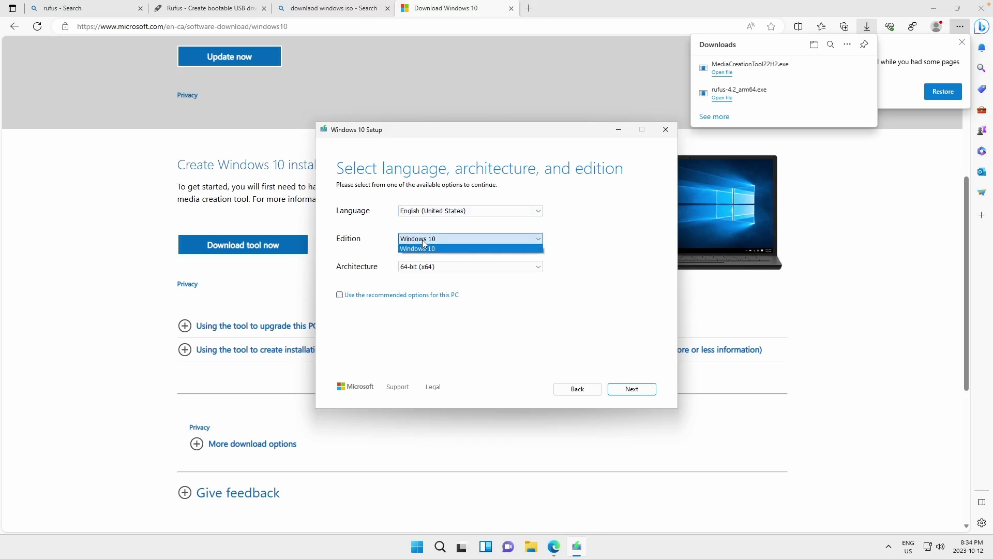
click(423, 249)
click(425, 267)
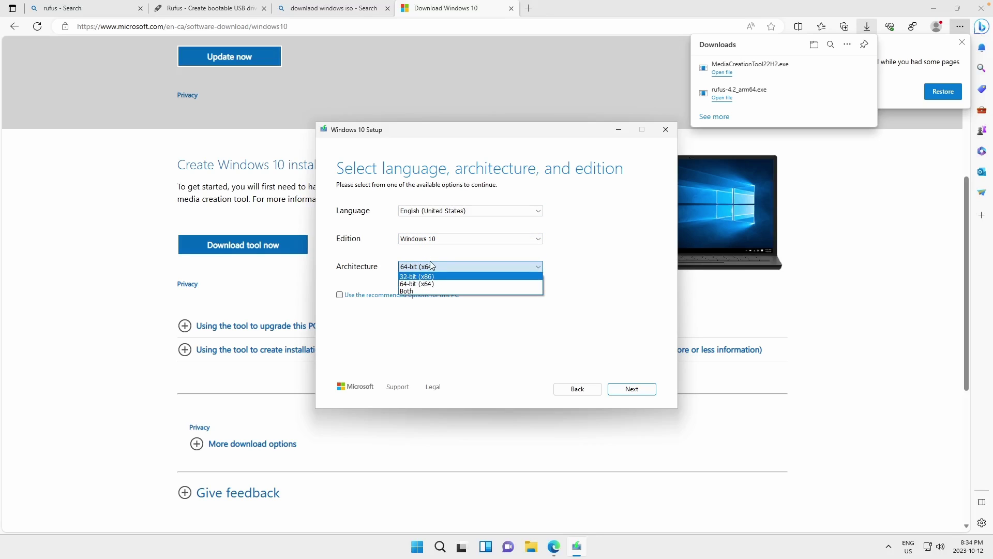
click(432, 265)
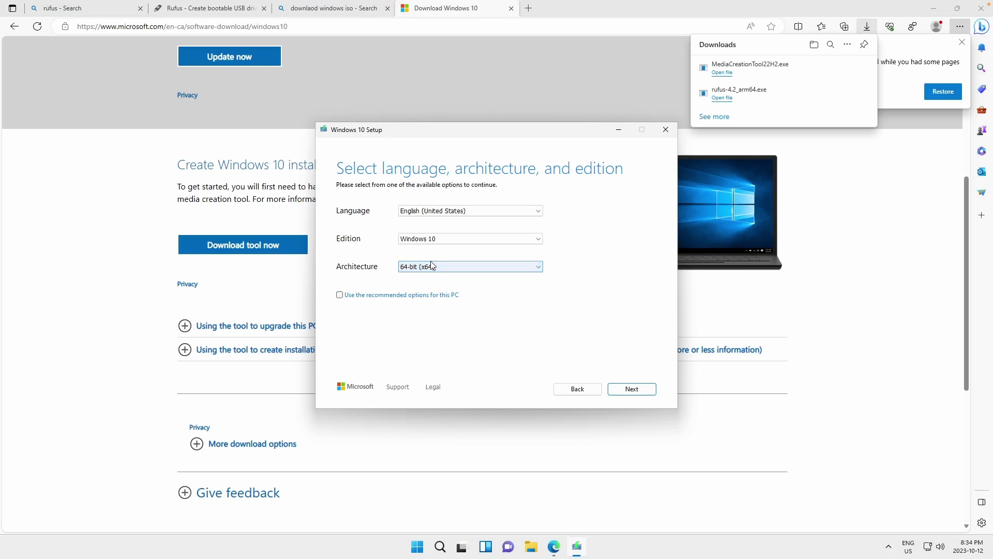
- Confirm the language and edition settings and choose ISO file as the media type
click(124, 180)
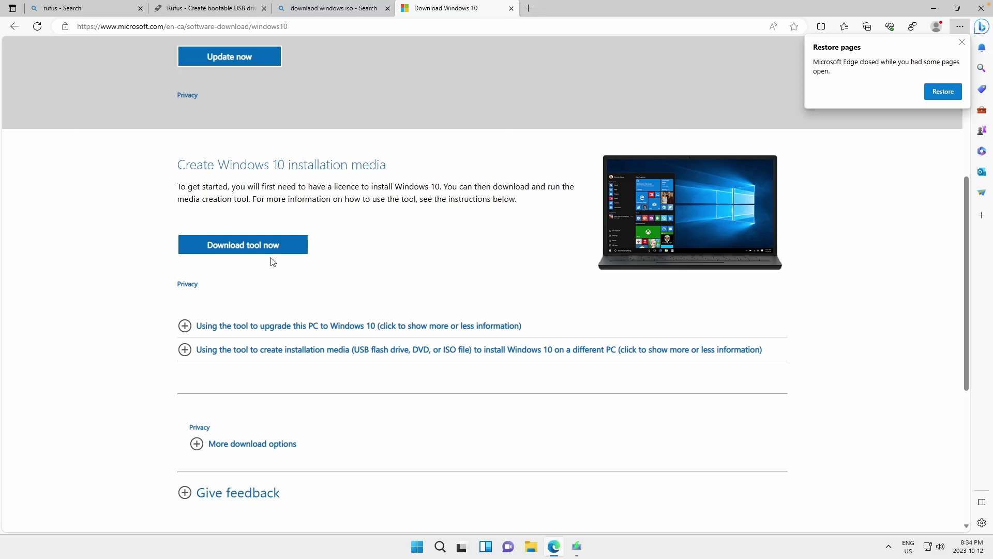
click(576, 546)
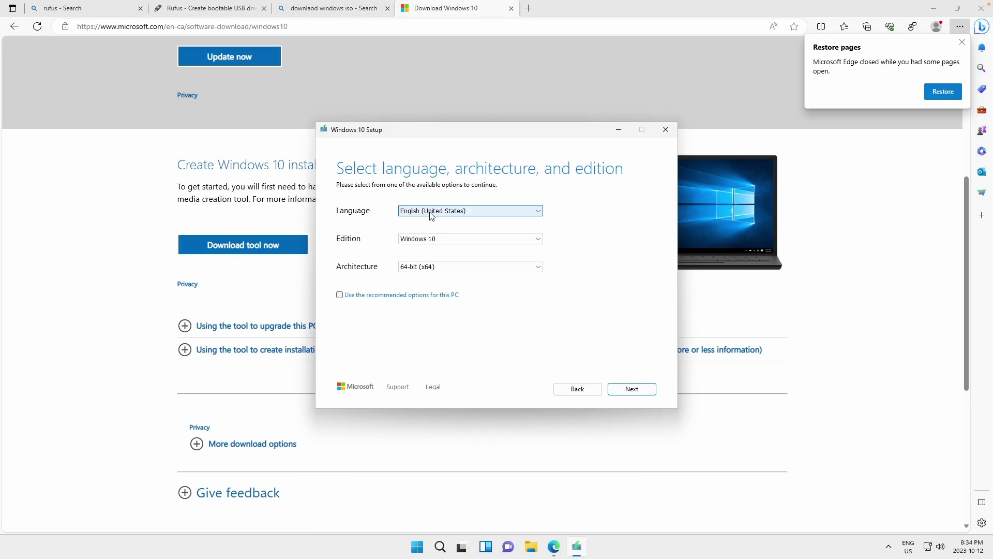
click(422, 269)
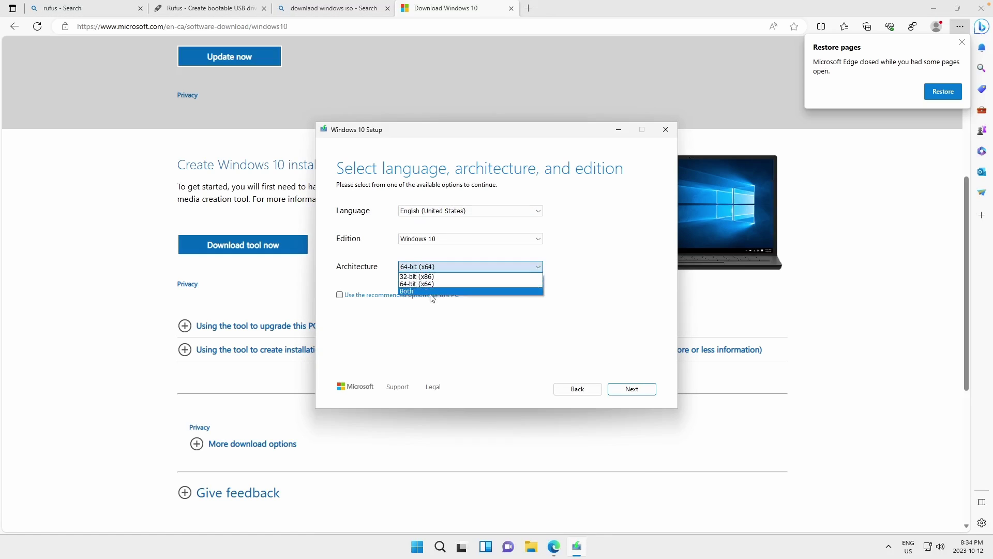
click(408, 290)
key(Return)
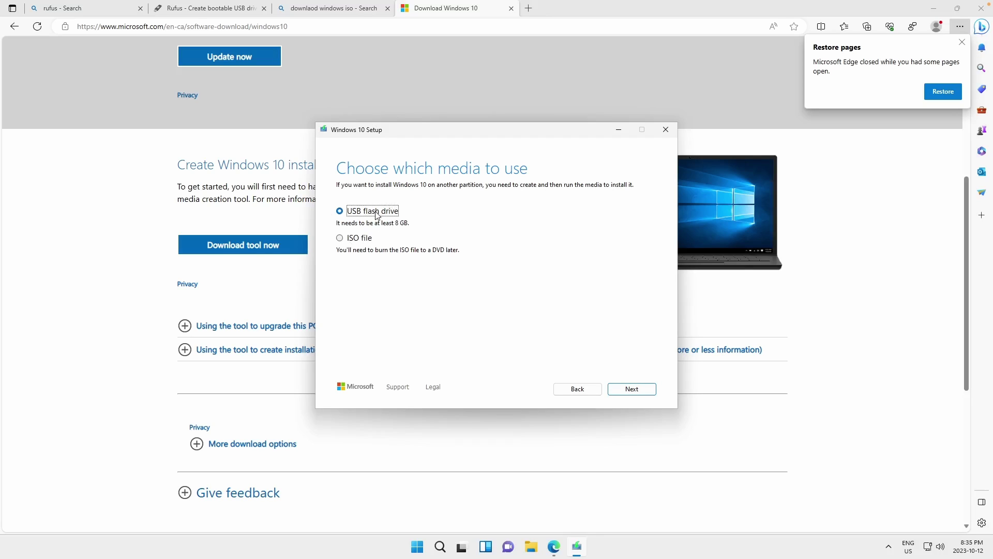
click(360, 239)
click(637, 391)
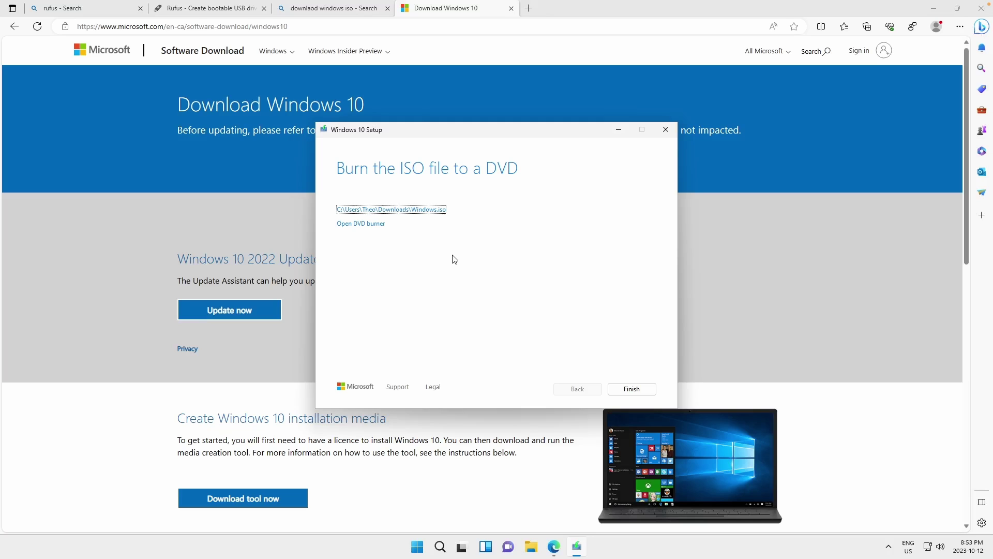
- Finish the Windows 10 setup and launch rufus-4.2_arm64 from the Downloads folder
click(632, 389)
key(super+d)
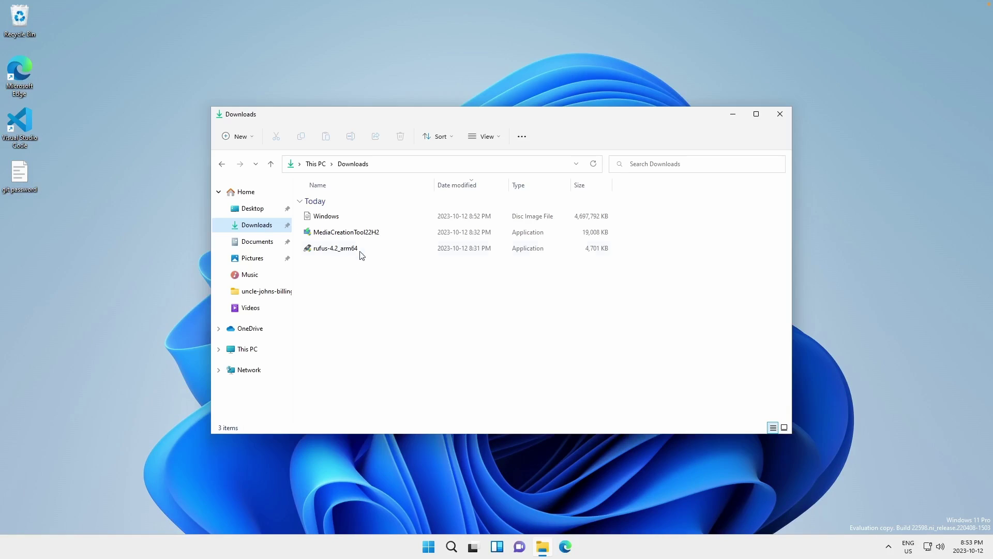
click(363, 249)
double_click(362, 249)
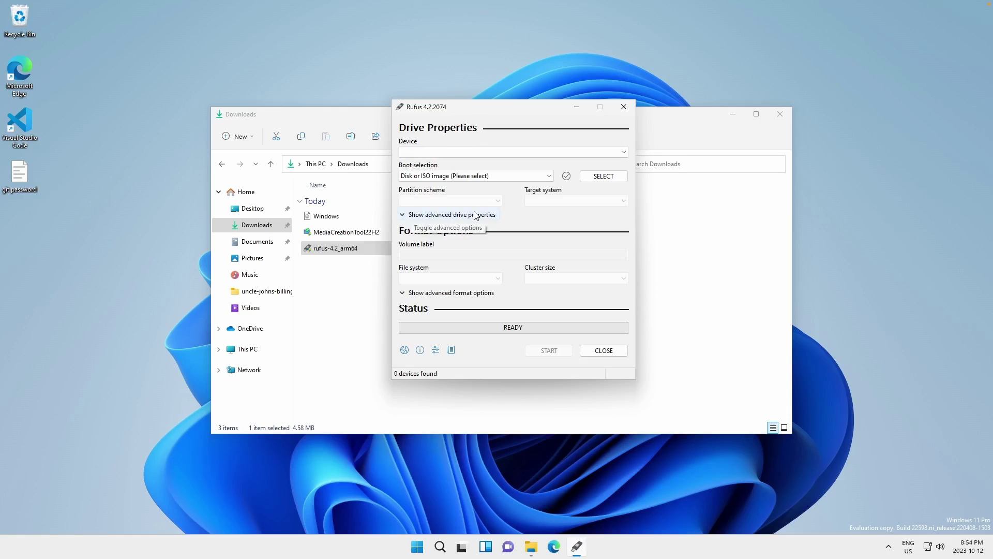
- Connect the DataTraveler 3.0 drive to the VM from UTM's USB menu and allow access
mouse_move(590, 4)
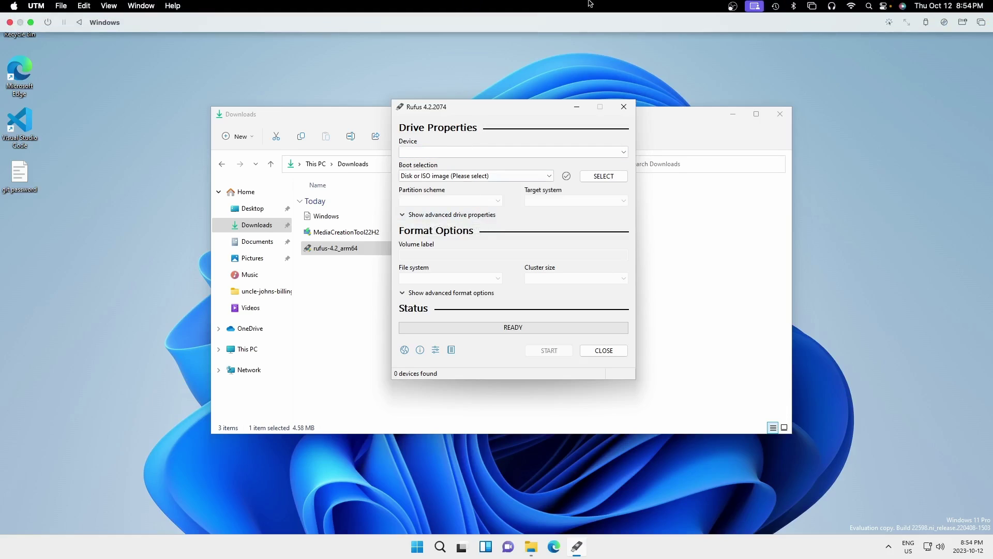
click(926, 23)
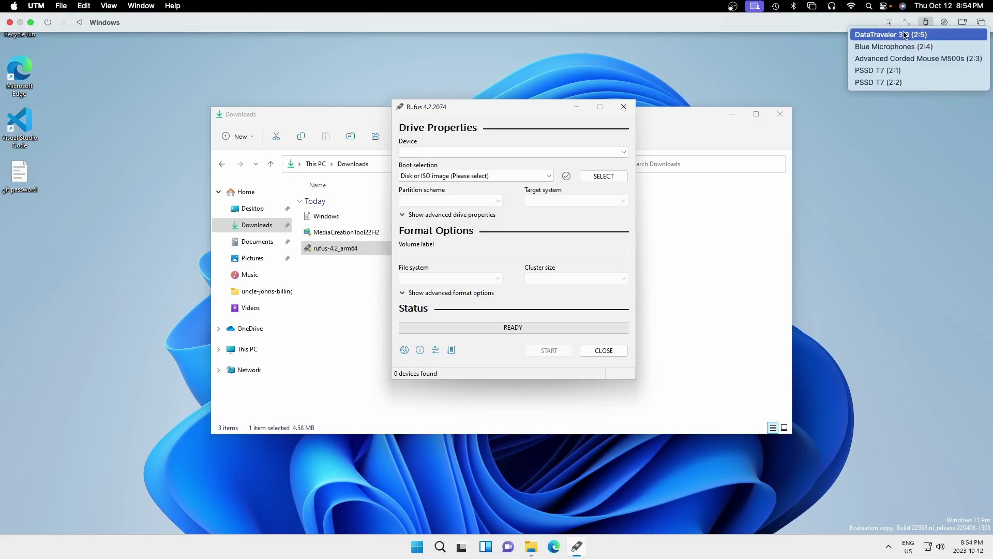
click(906, 35)
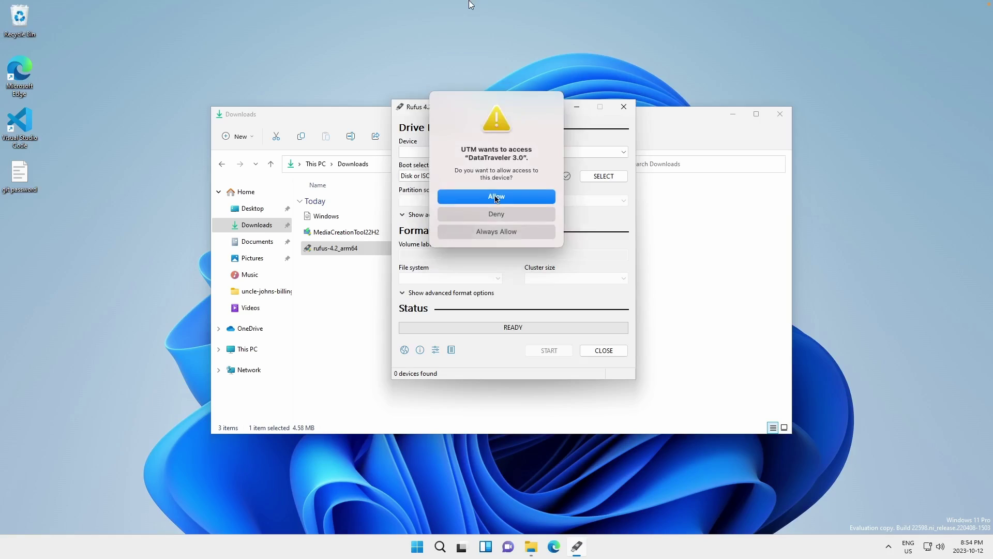
key(Return)
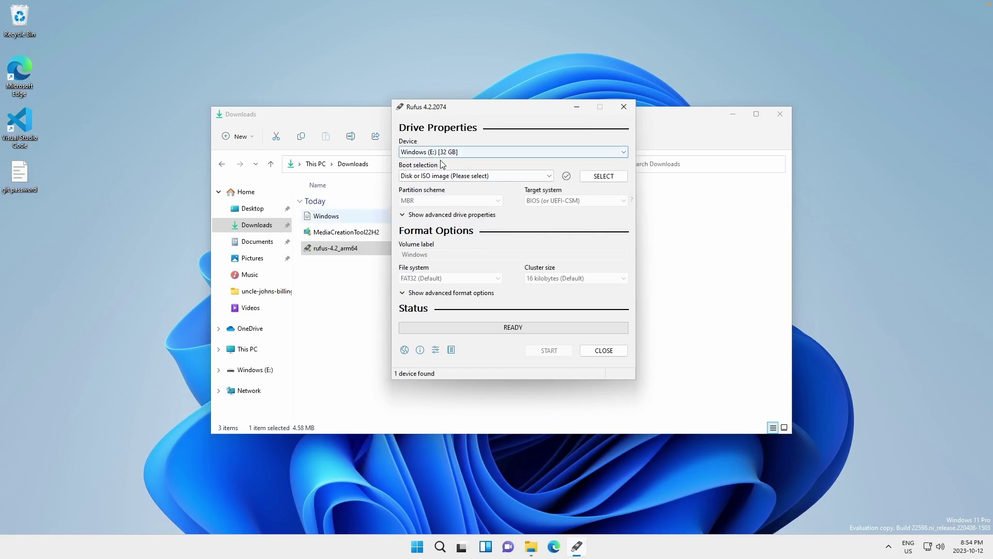
- Keep Disk or ISO image as the boot selection and load Windows.iso
click(439, 176)
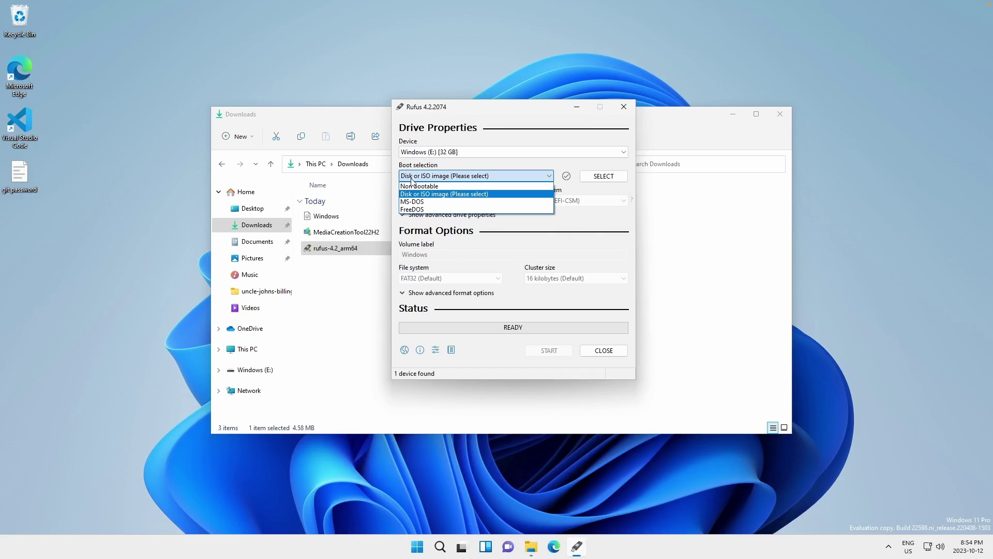
click(597, 177)
click(602, 176)
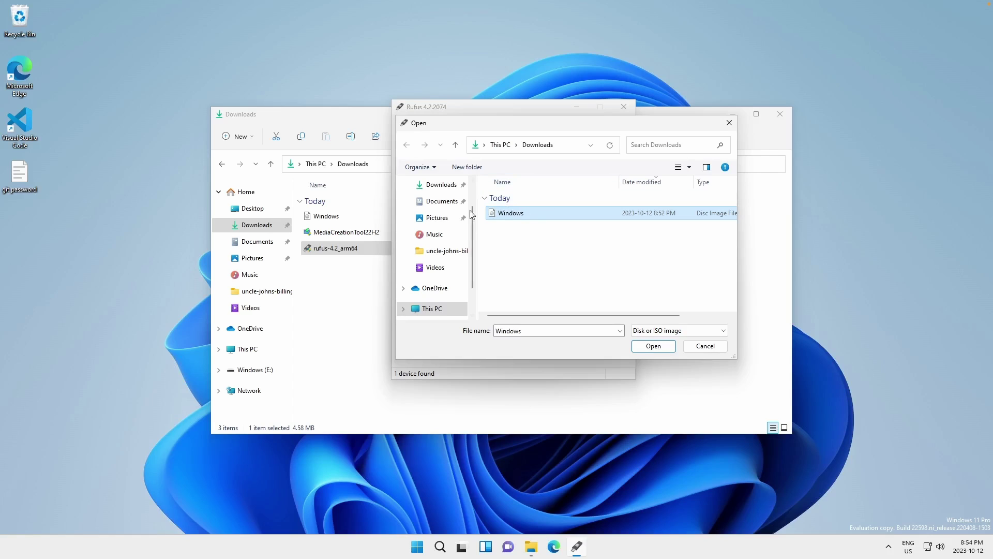
click(654, 346)
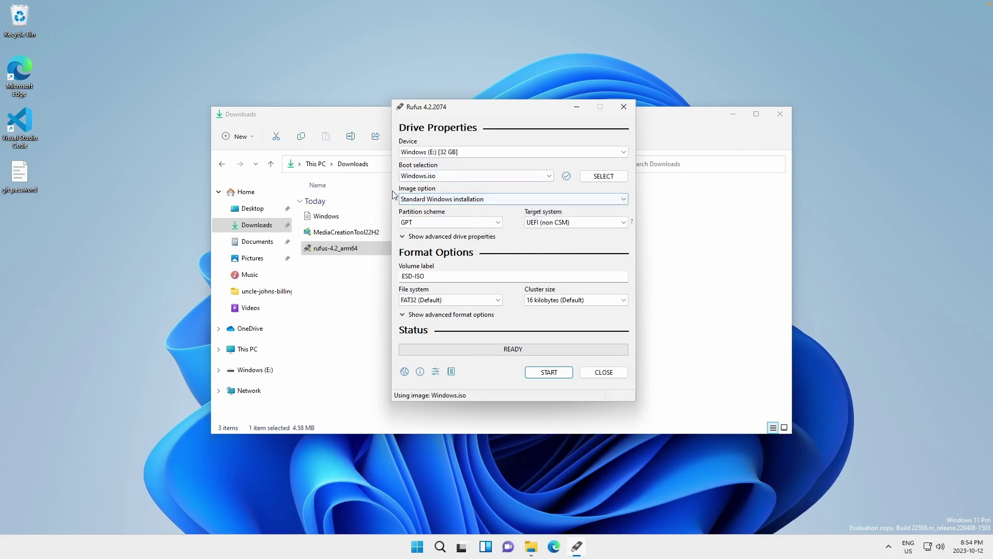
- Set the image option to Windows To Go and clear the old ESD-ISO volume label
click(424, 199)
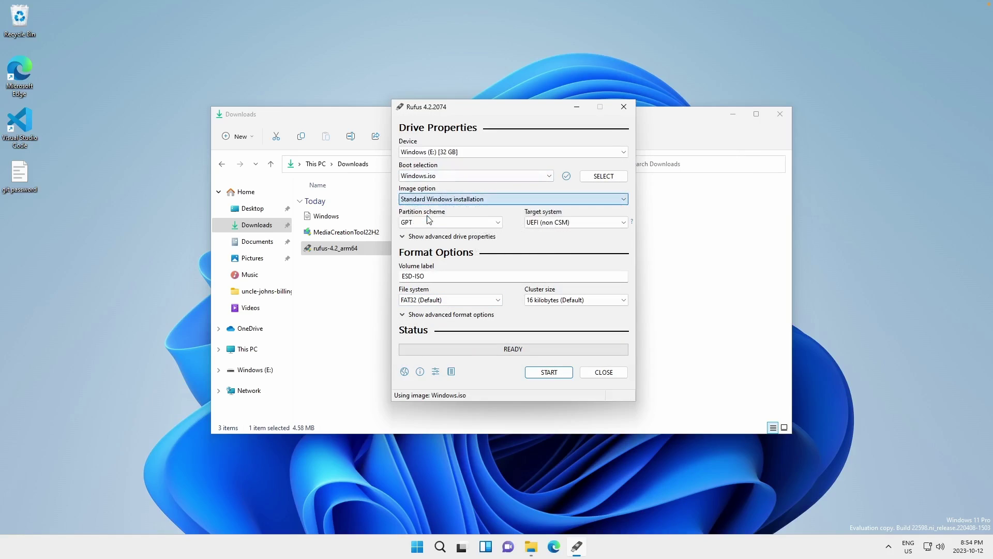
key(Down)
click(429, 275)
double_click(430, 276)
key(BackSpace)
key(BackSpace)
key(BackSpace)
key(BackSpace)
key(BackSpace)
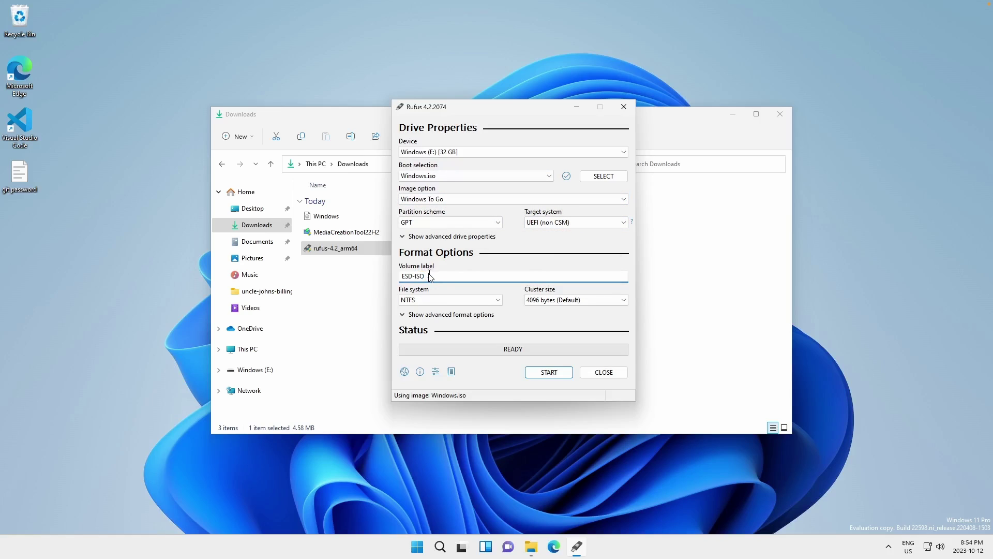
- Label the volume Windows and write Windows 10 Home to the drive with data collection disabled
text(Windows)
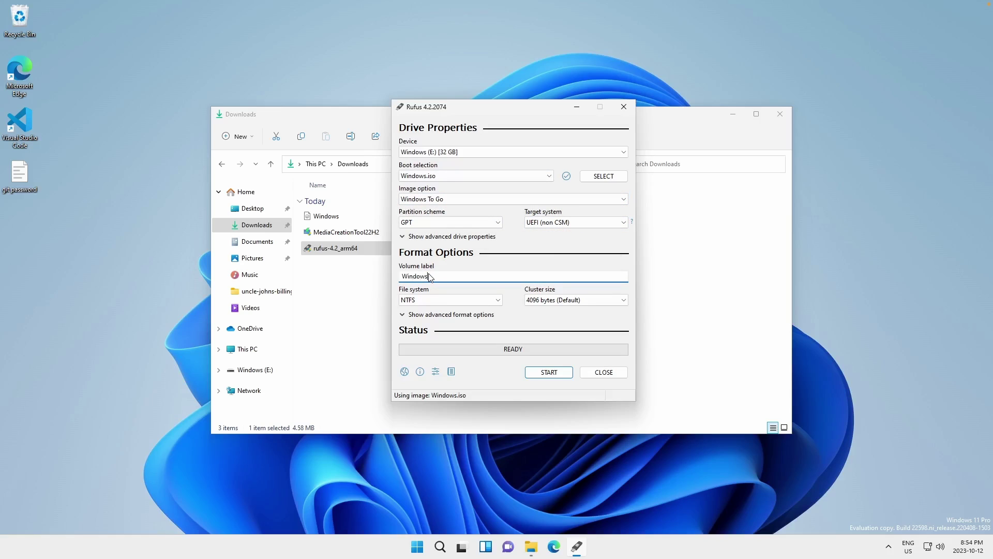
click(549, 372)
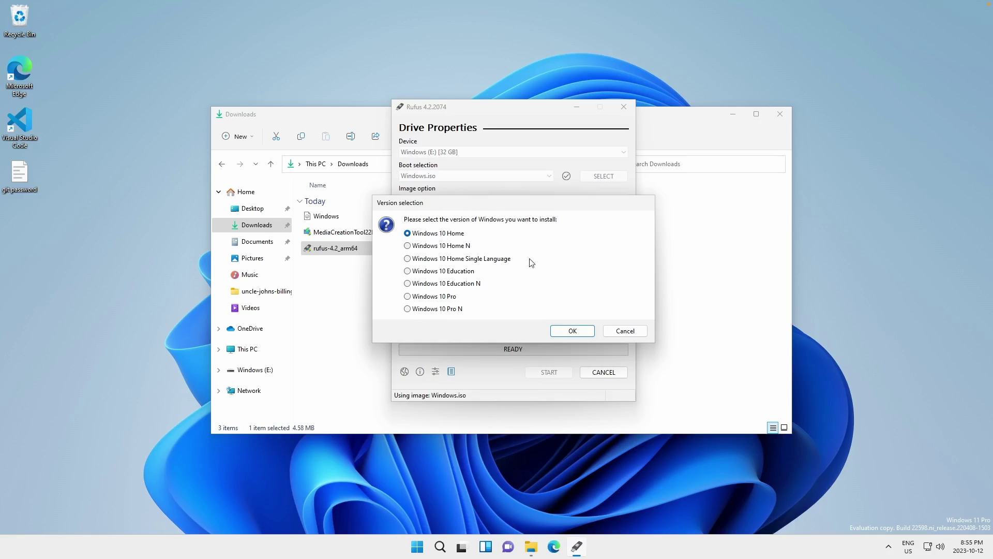
click(572, 331)
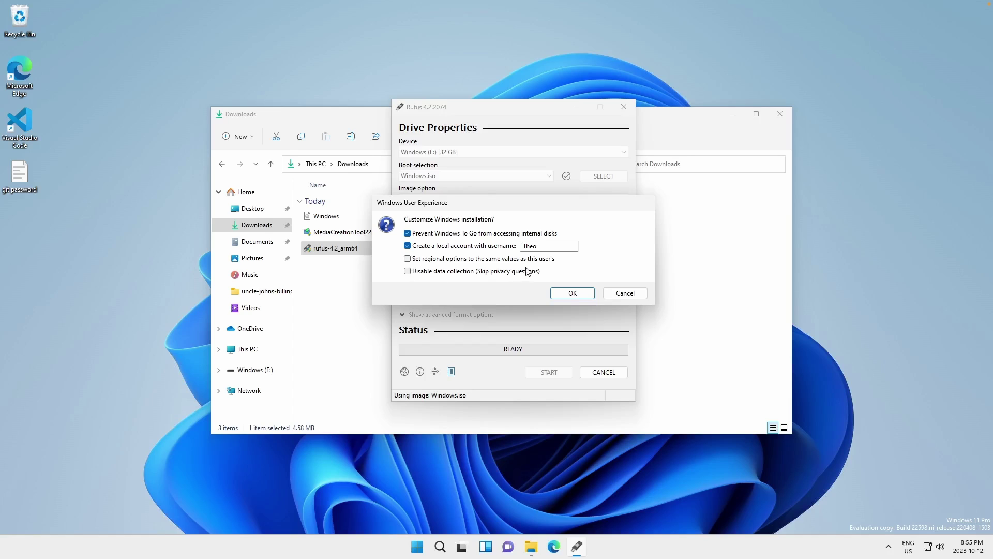
click(408, 271)
click(586, 294)
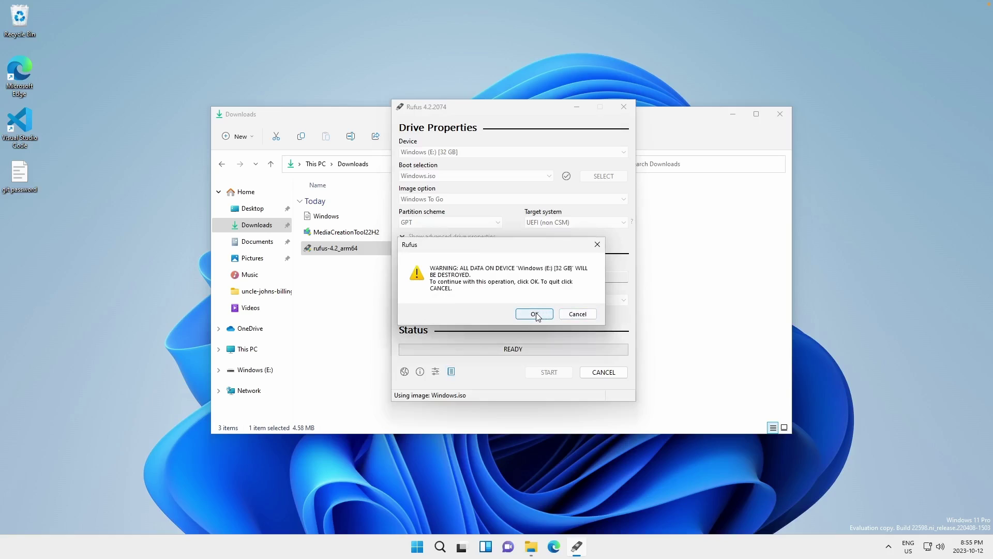
click(535, 314)
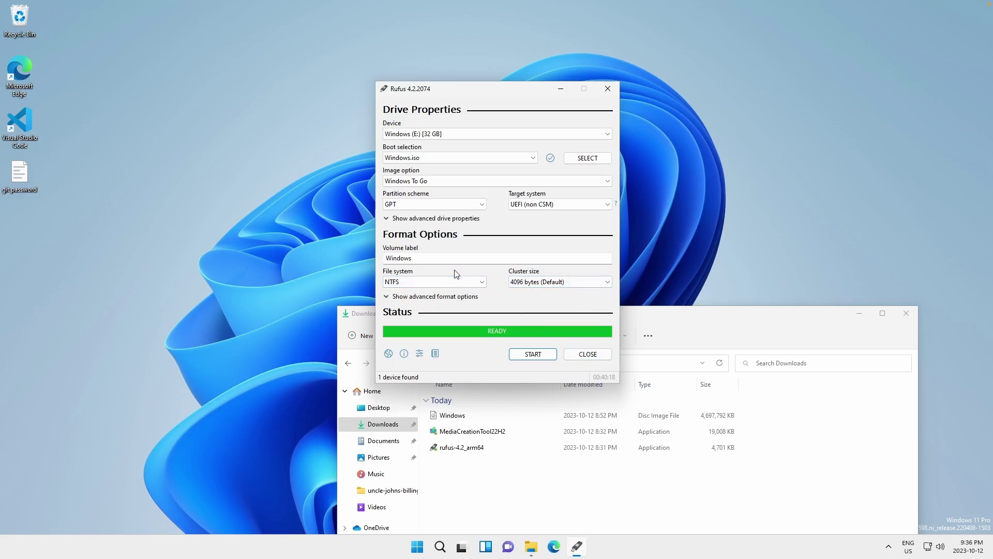
- Close the finished Rufus and open UTM's USB device list to disconnect DataTraveler 3.0
click(588, 354)
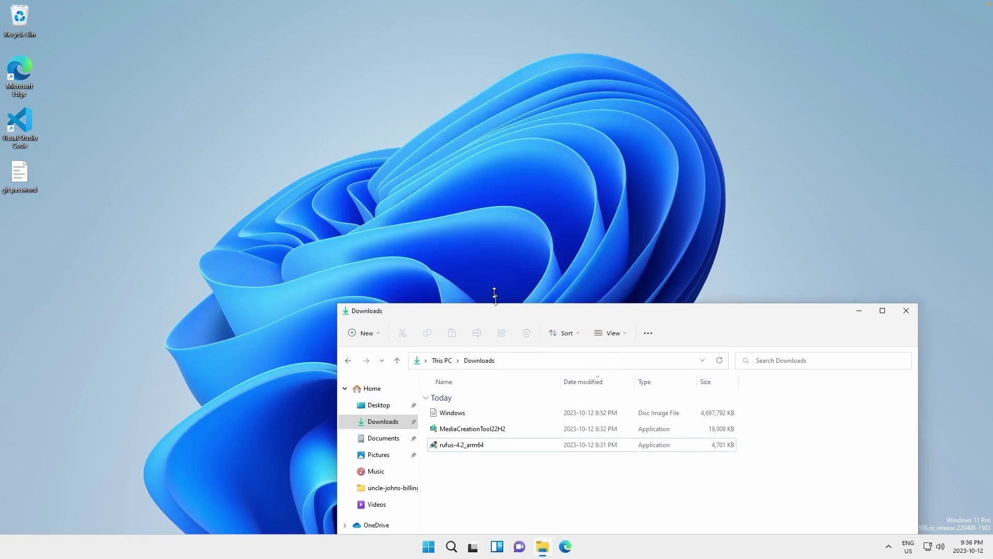
drag(498, 318, 466, 147)
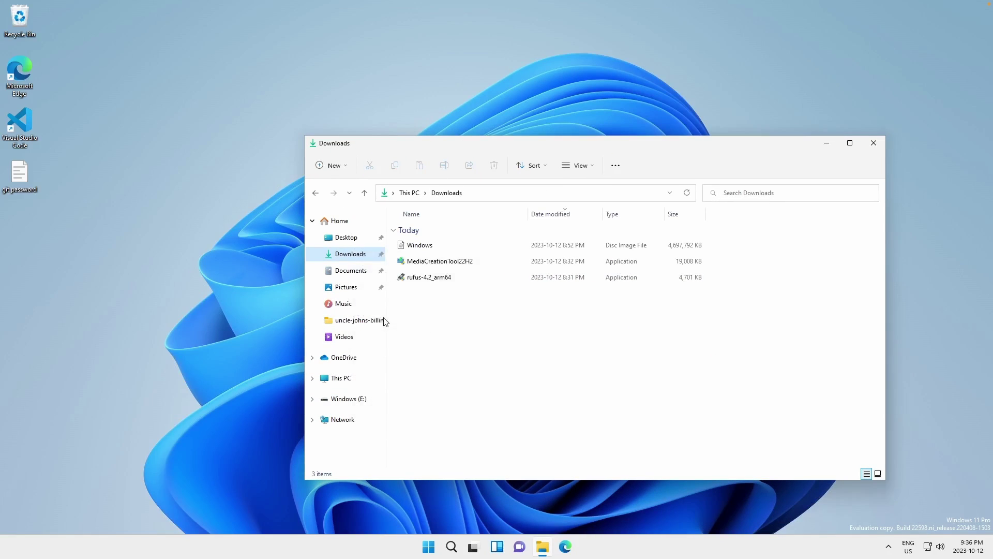
mouse_move(826, 5)
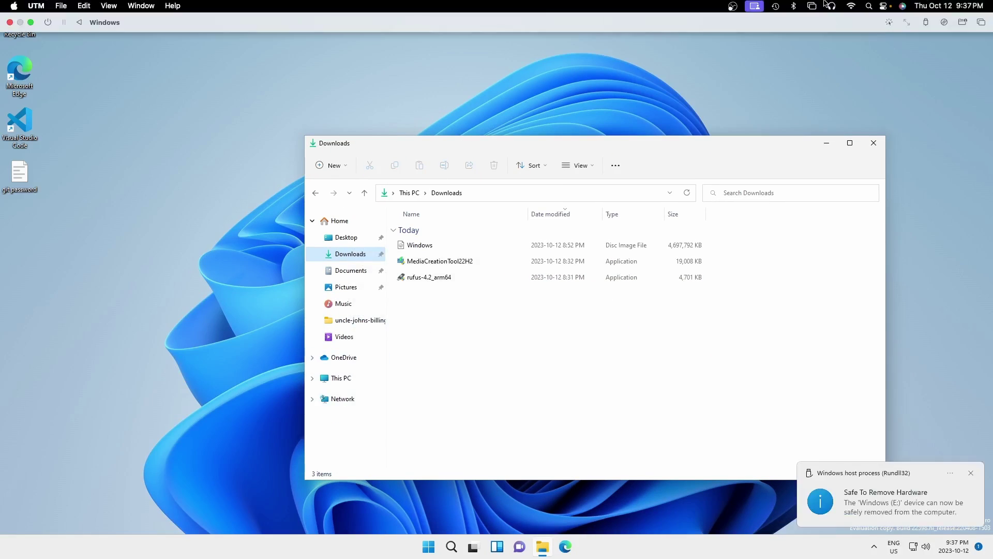
click(926, 25)
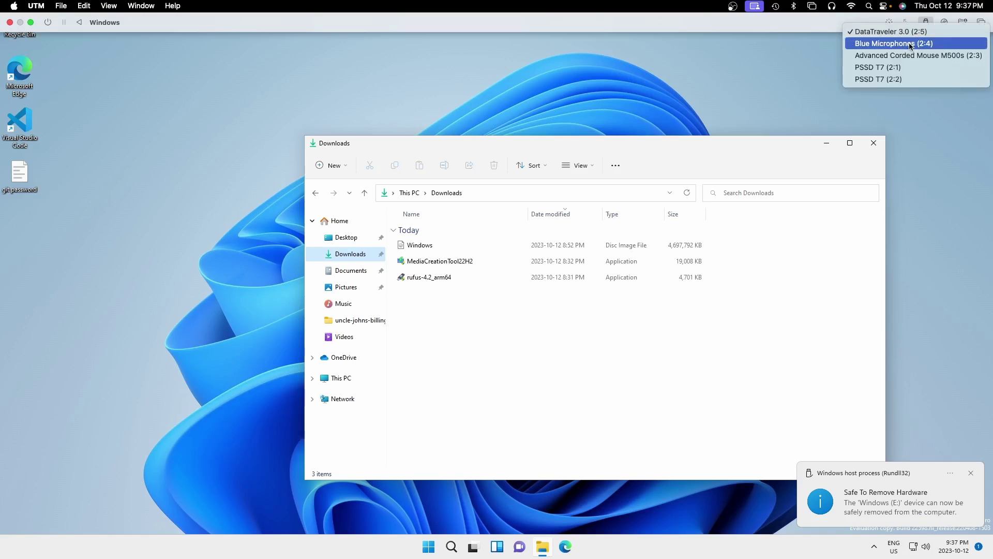